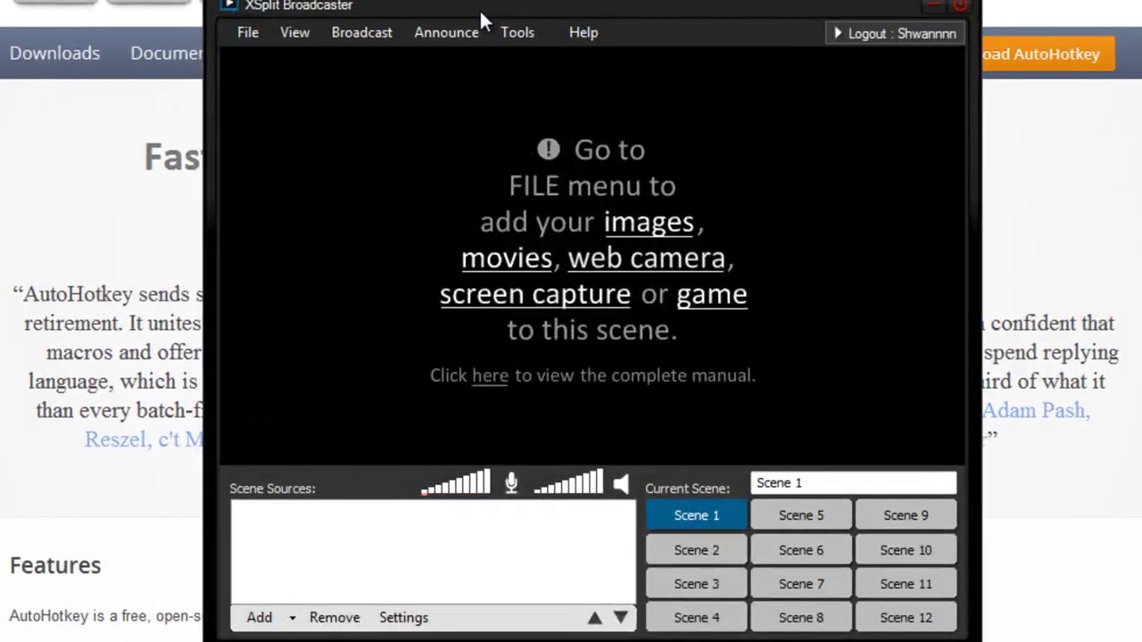
Set the Push to Talk hotkey to NumPad0 in XSplit Broadcaster's general settings and apply it
left_click_drag(506, 77, 479, 60)
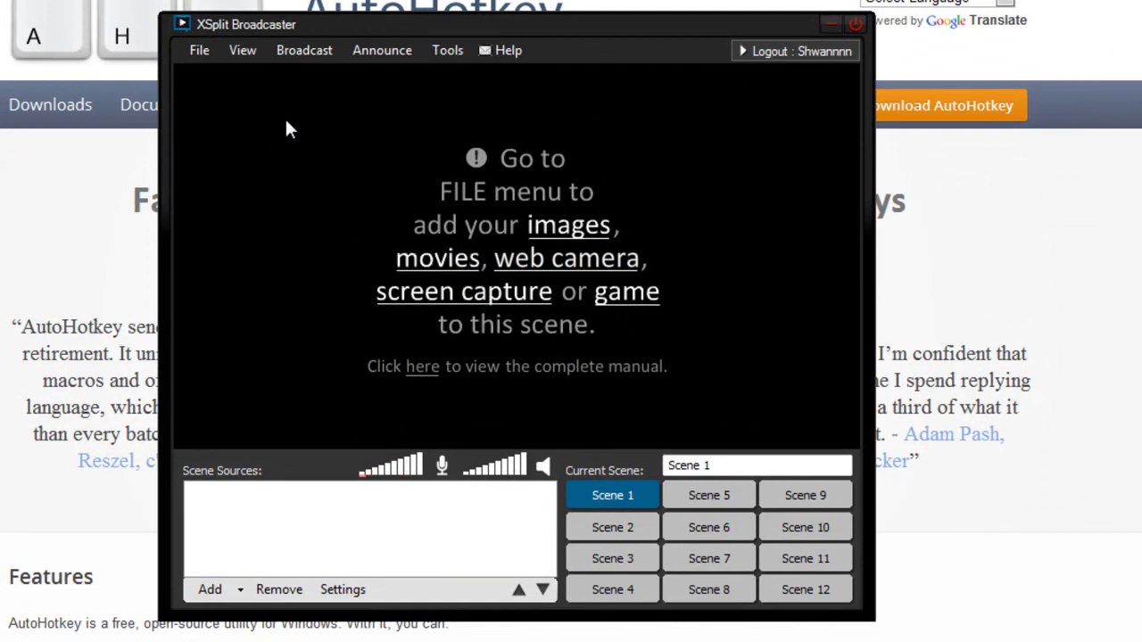
left_click(444, 51)
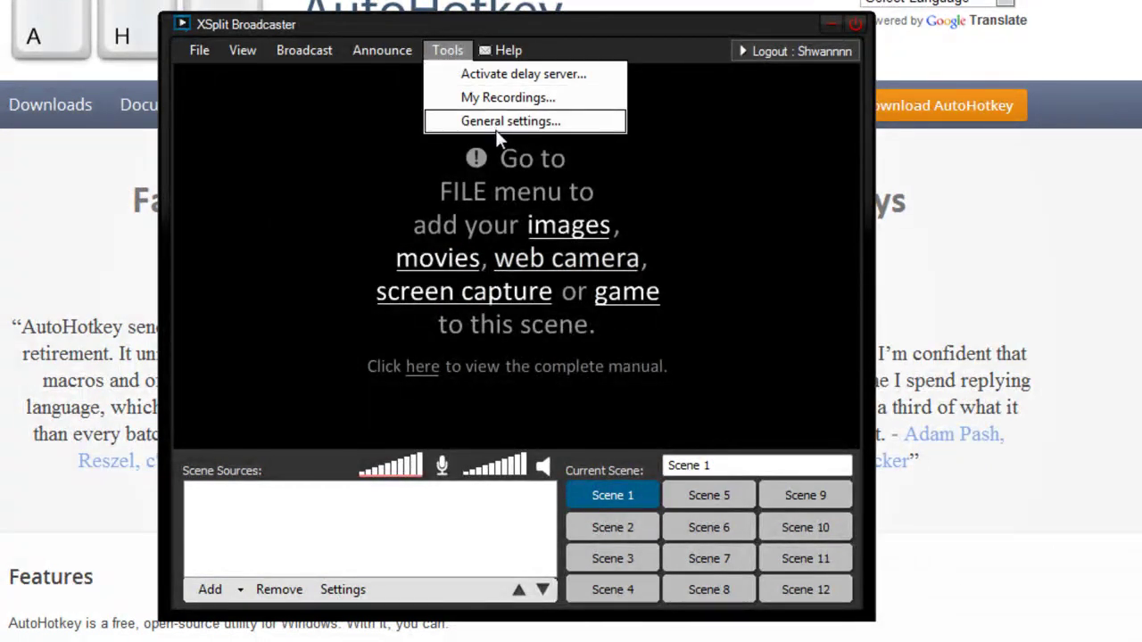
left_click(496, 127)
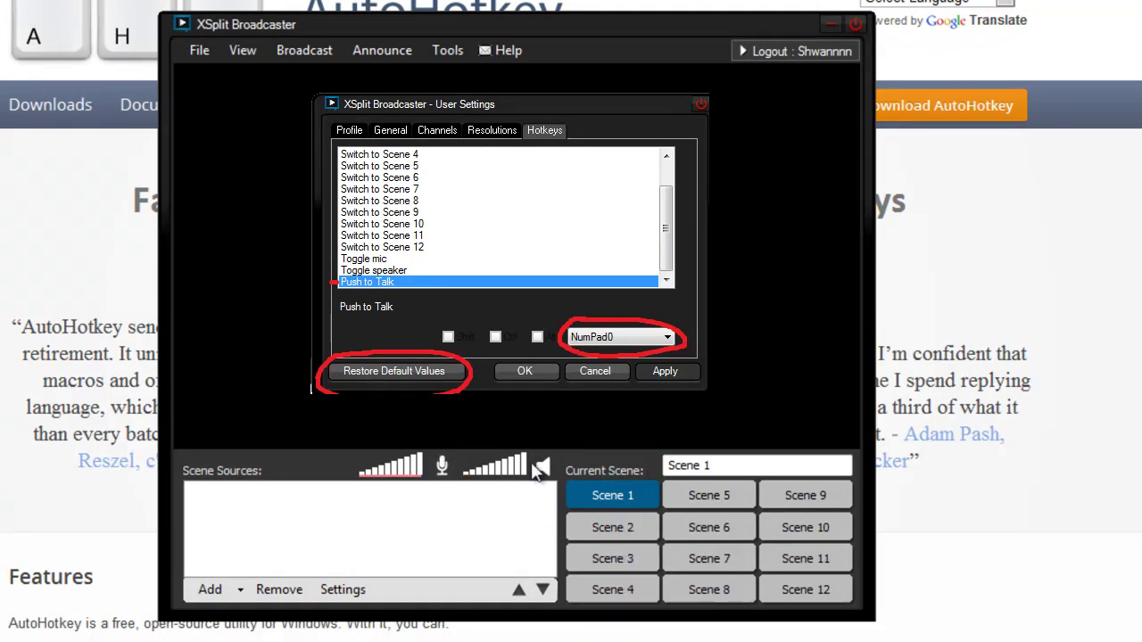
left_click(675, 502)
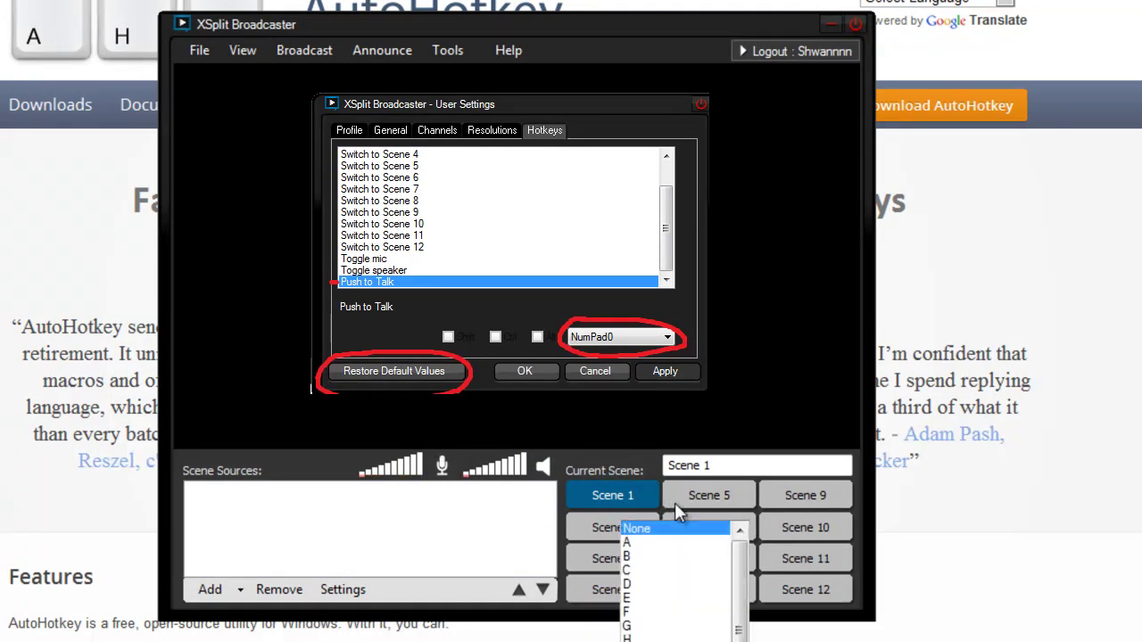
scroll(738, 631, "down", 10)
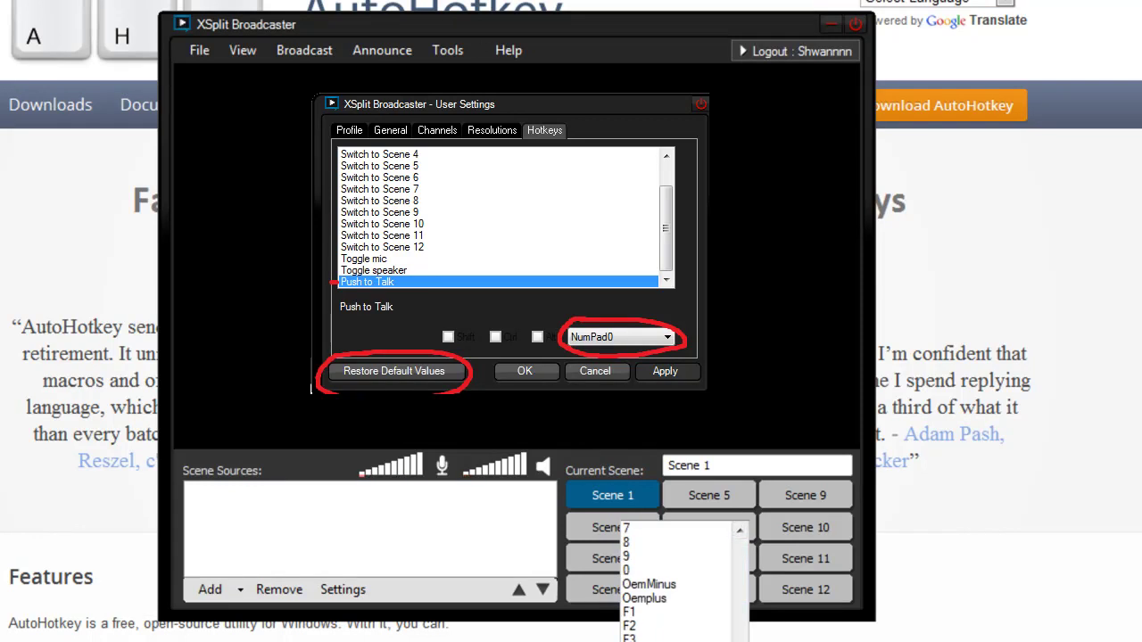
mouse_move(739, 641)
left_mouse_down()
mouse_move(749, 641)
mouse_move(754, 556)
mouse_move(748, 641)
left_mouse_up()
scroll(682, 580, "up", 10)
scroll(682, 580, "down", 10)
scroll(682, 580, "down", 1)
scroll(683, 579, "down", 10)
mouse_move(758, 641)
left_mouse_down()
mouse_move(761, 608)
mouse_move(758, 641)
left_mouse_up()
left_click(660, 596)
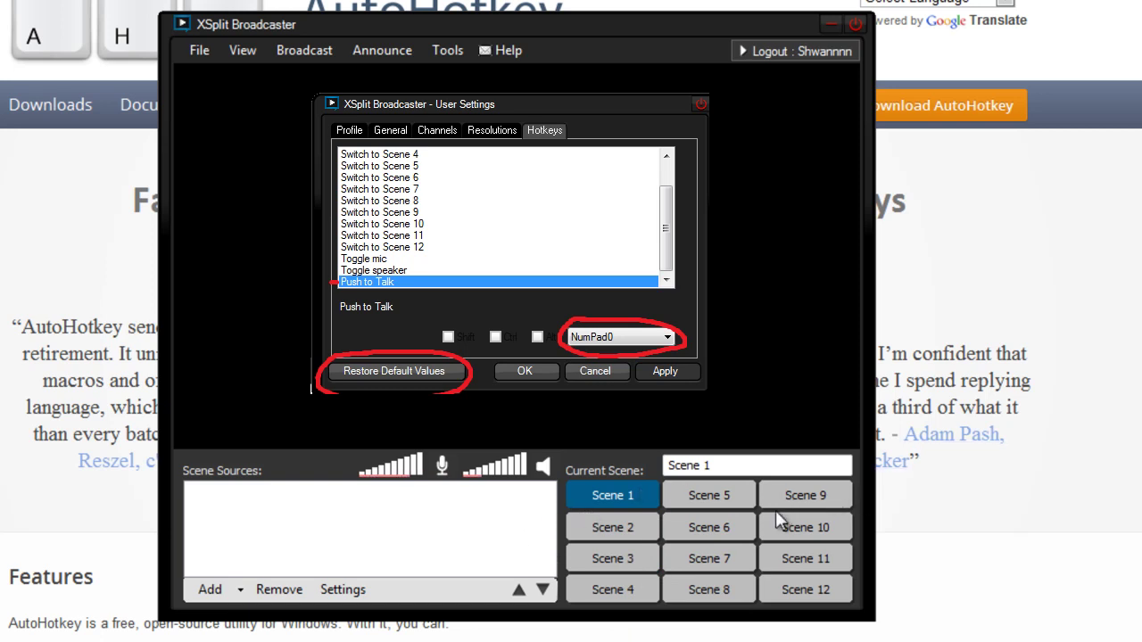
key("Return")
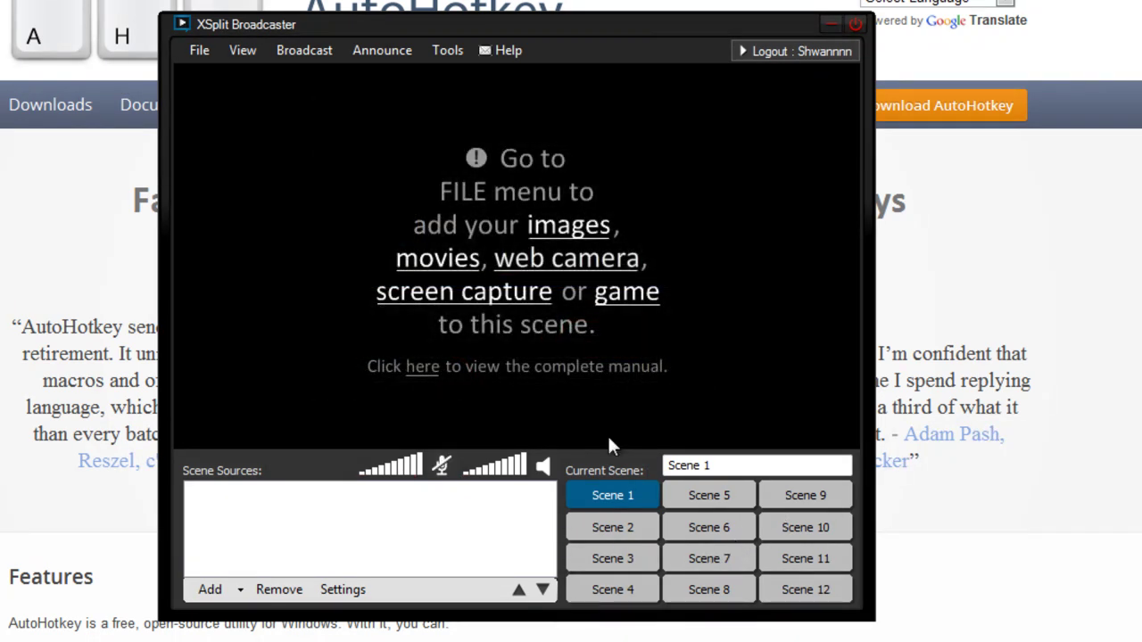
Clear the desktop by minimizing XSplit Broadcaster and closing the two open folder windows
left_click(972, 353)
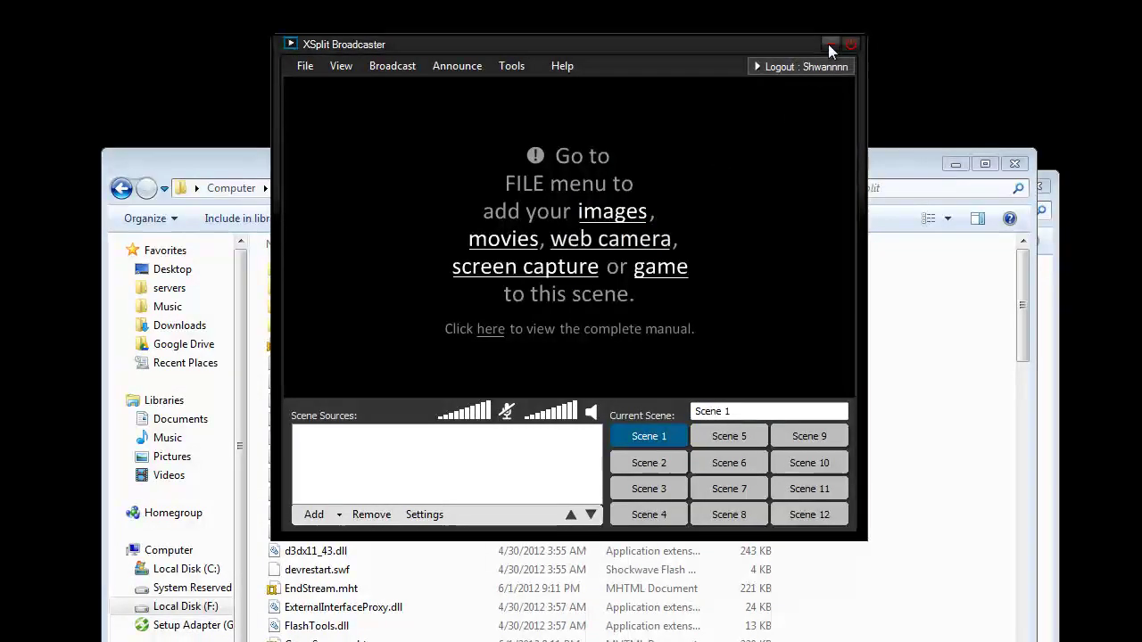
left_click(828, 44)
left_click(1018, 167)
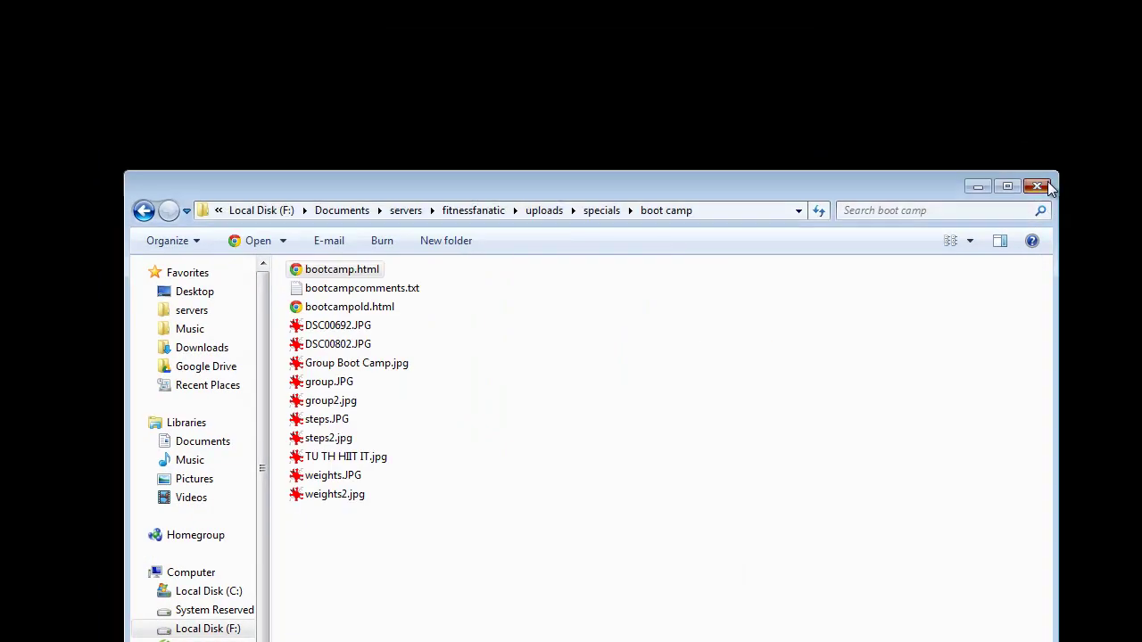
left_click(1037, 187)
Create a new AutoHotkey script on the desktop named ppt, accept the name ppt (2).ahk, and move its icon to another spot
right_click(363, 223)
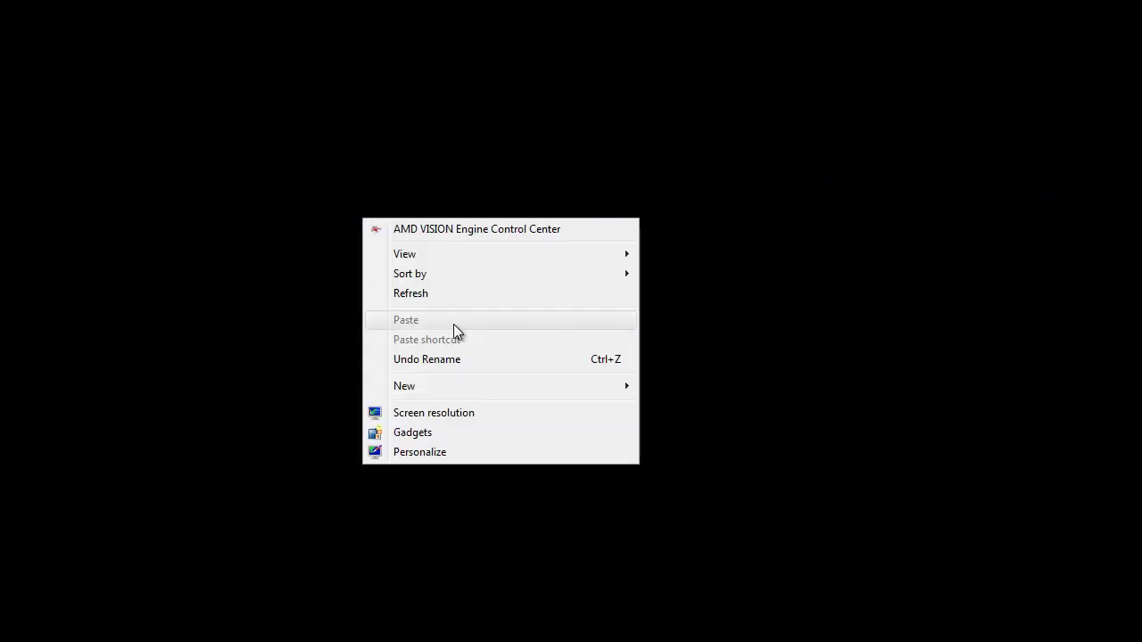
mouse_move(485, 384)
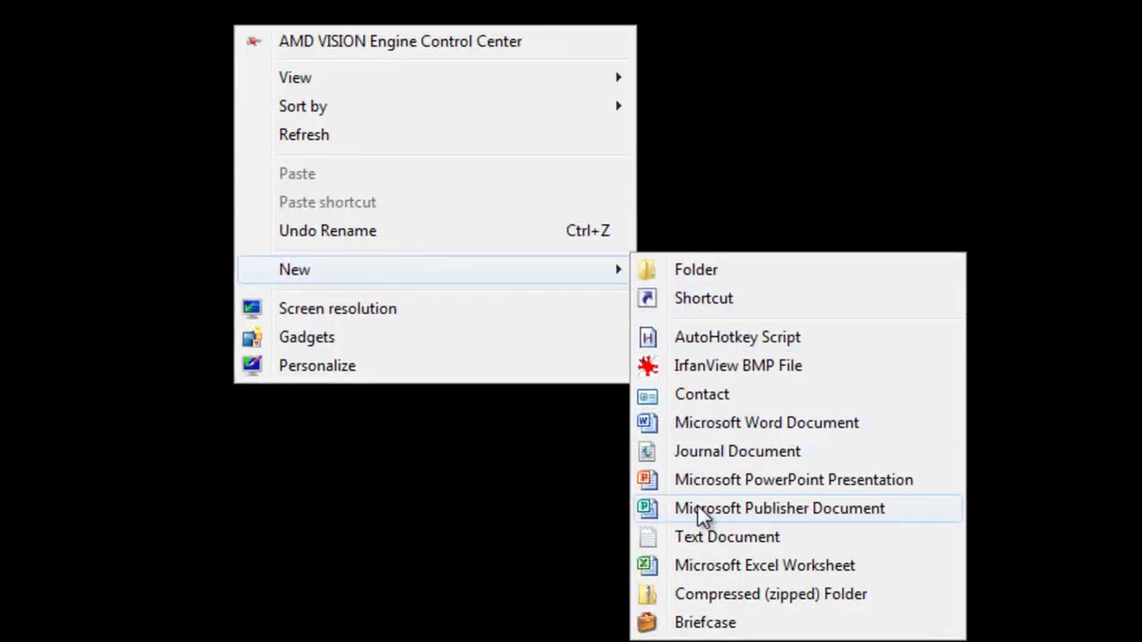
left_click(739, 348)
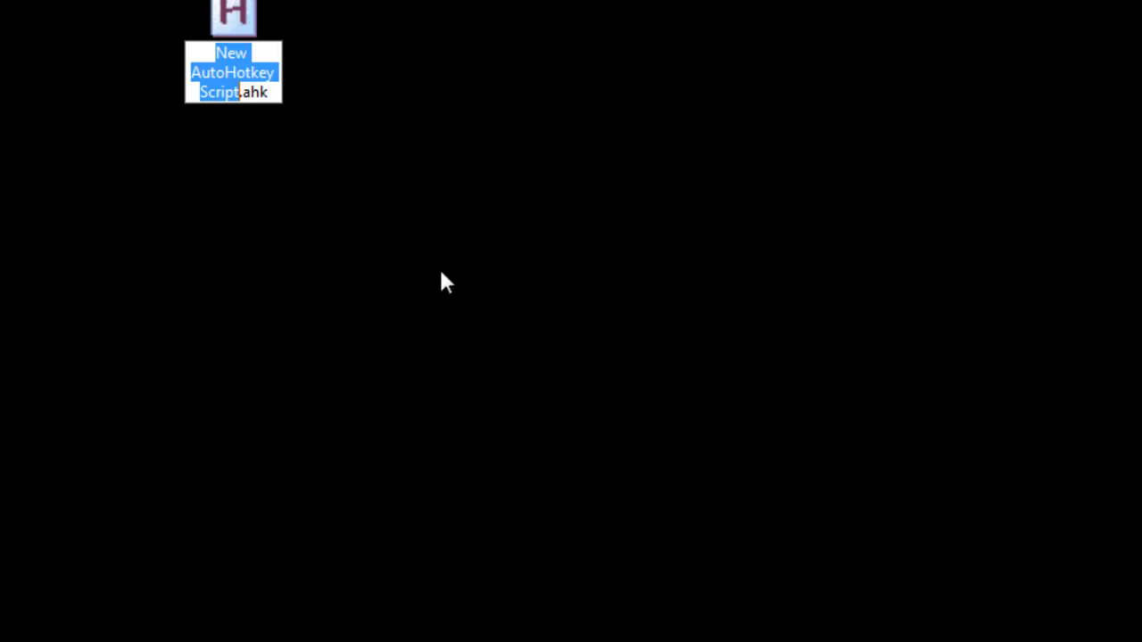
type("ppt")
key("Return")
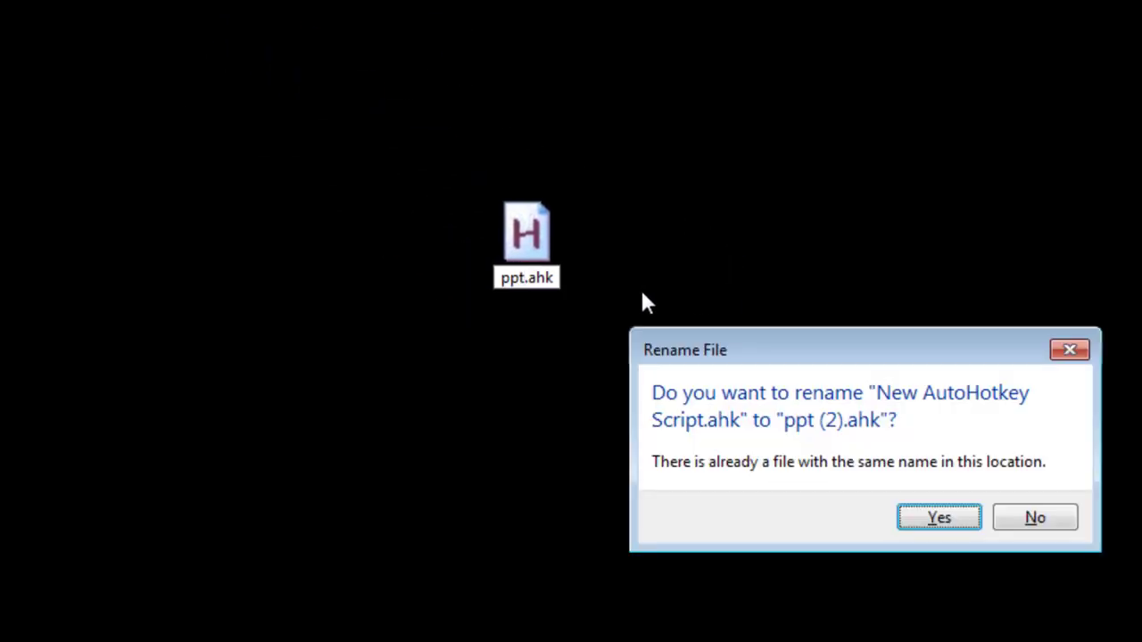
left_click(954, 522)
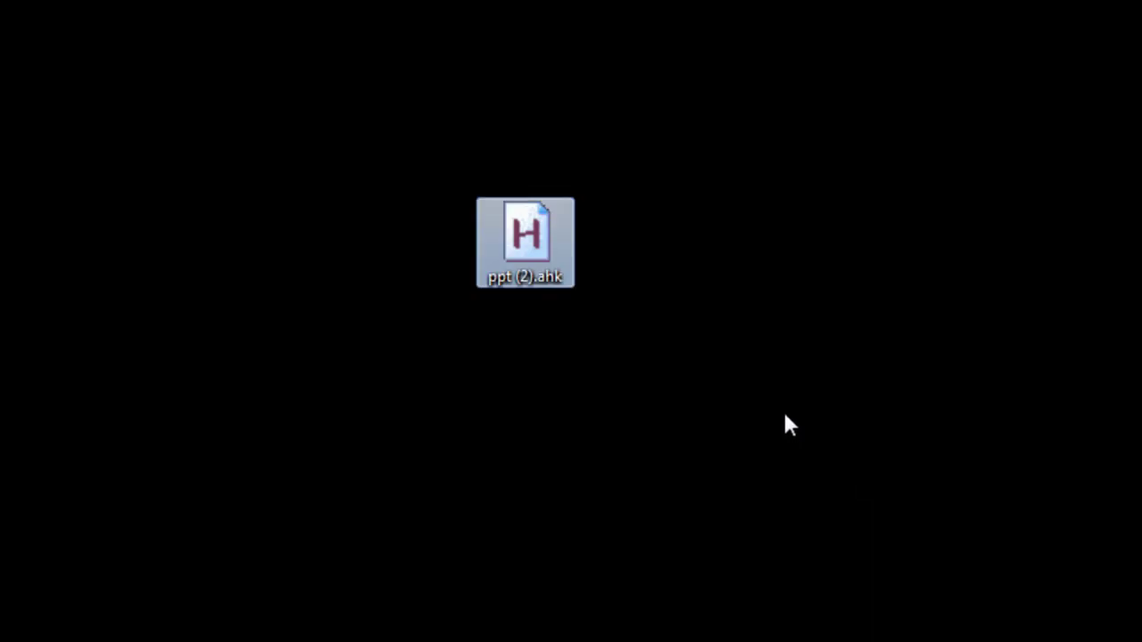
left_click_drag(518, 246, 917, 285)
left_click(875, 417)
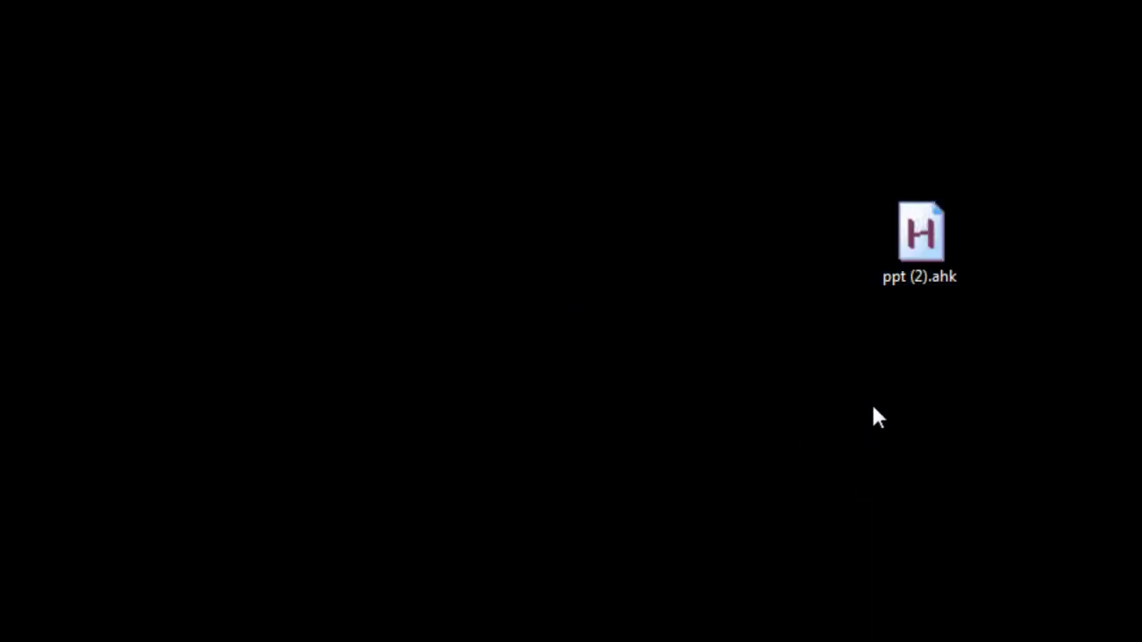
Open ppt (2).ahk for editing and delete all of its template text
right_click(931, 230)
left_click(626, 281)
left_click_drag(783, 268, 285, 4)
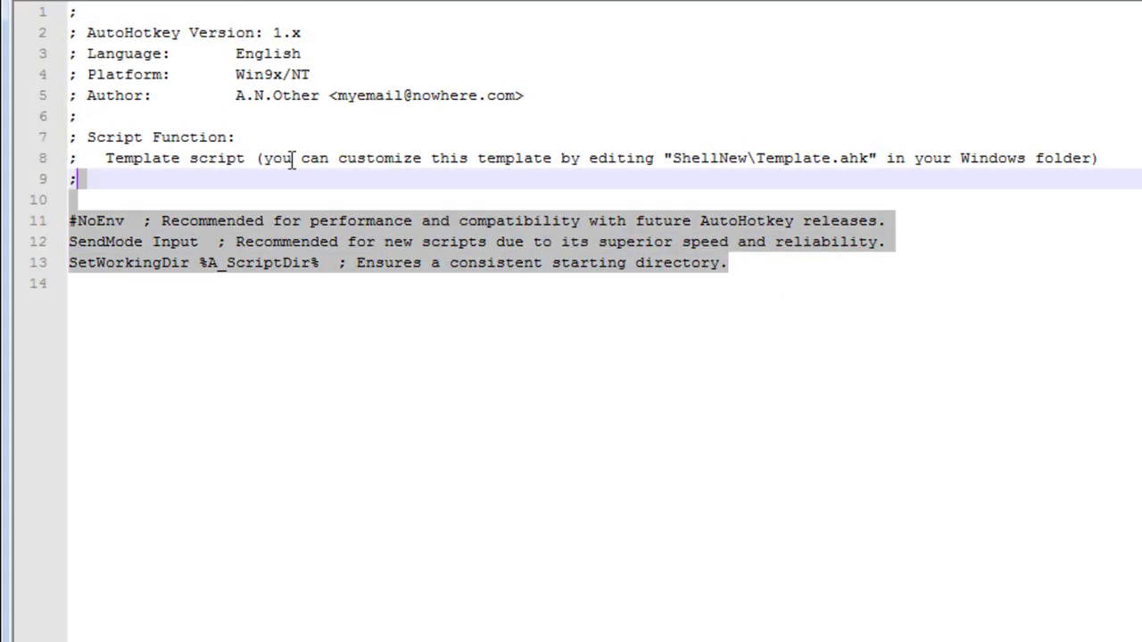
key("Delete")
left_click(140, 30)
key("BackSpace")
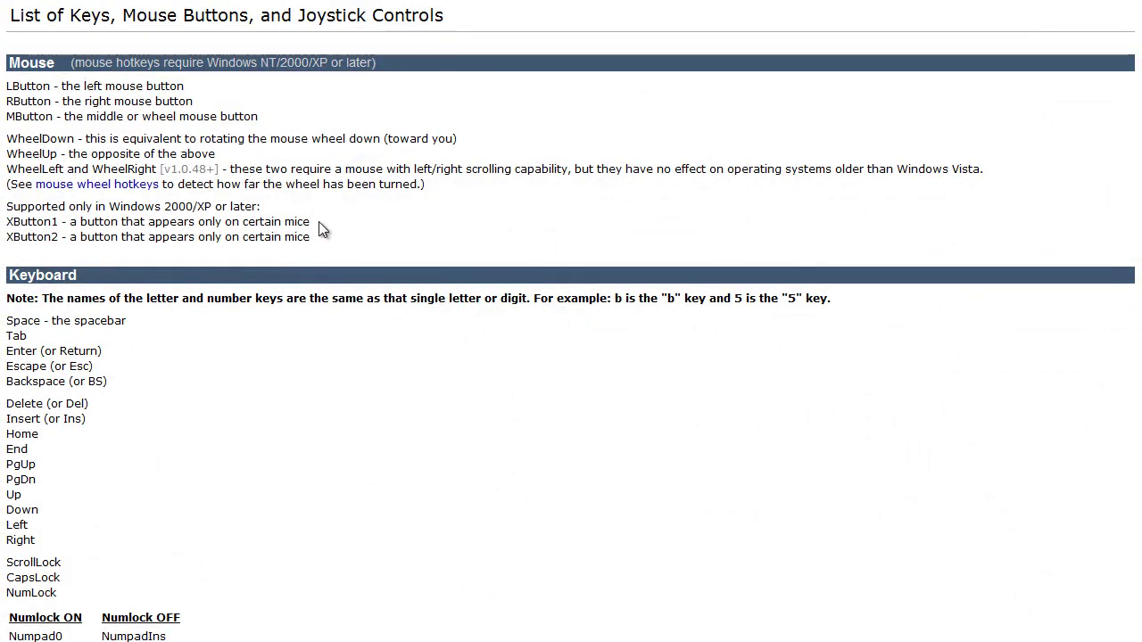
Switch to AutoHotkey's list of keys page and examine the XButton1 and XButton2 mouse names and the keyboard and numpad key names
left_click_drag(314, 239, 7, 214)
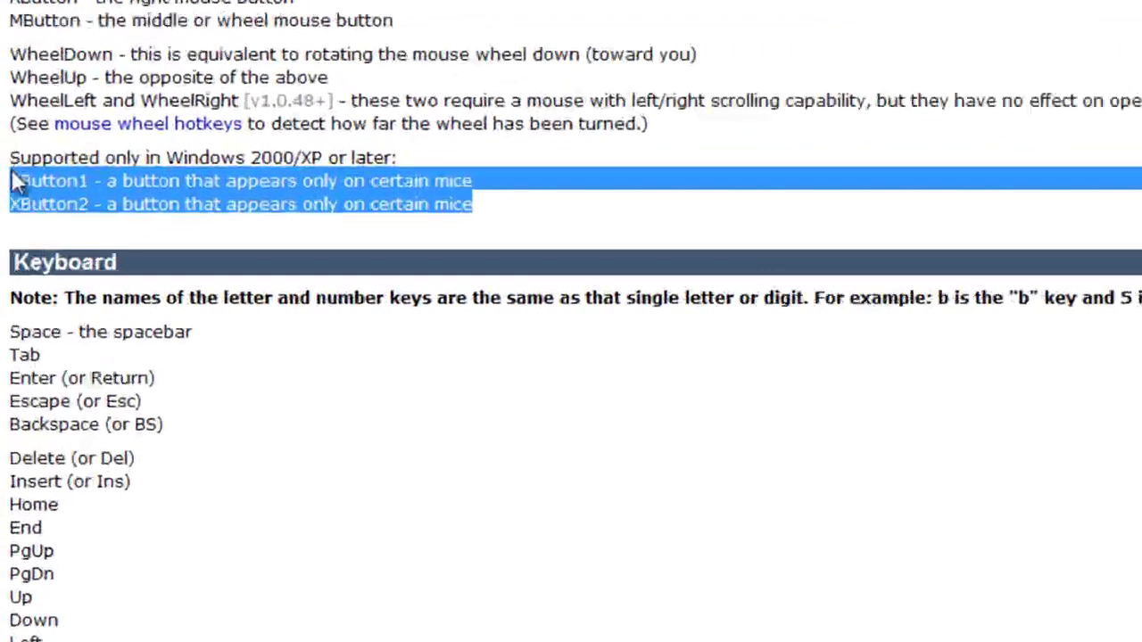
left_click(412, 168)
left_click_drag(95, 174, 10, 172)
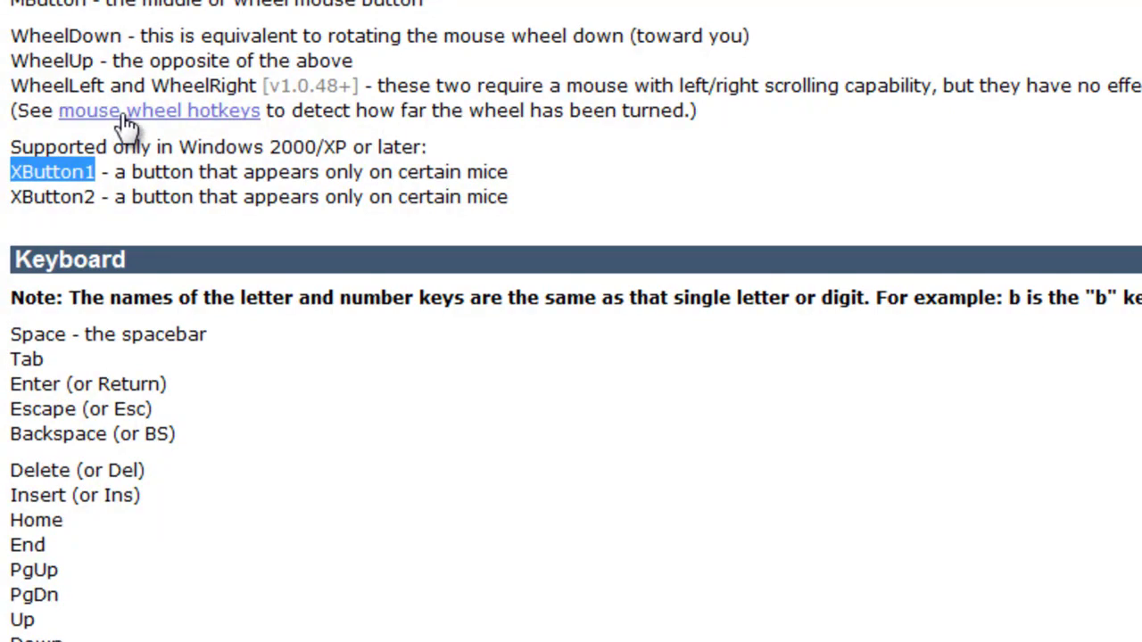
left_click_drag(95, 196, 5, 195)
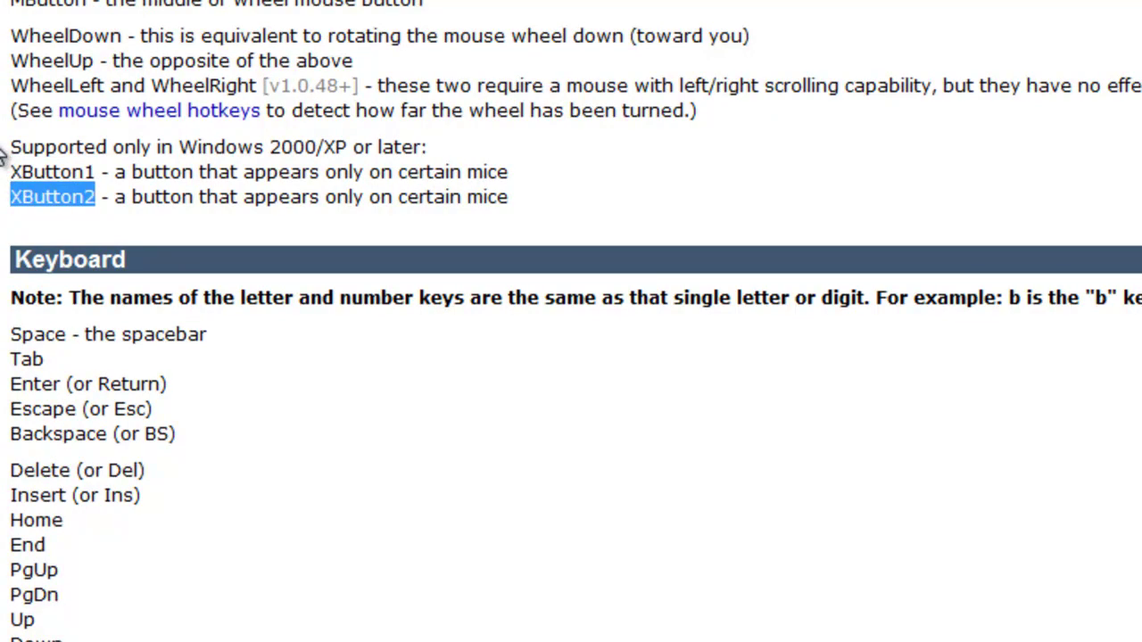
left_click(86, 166)
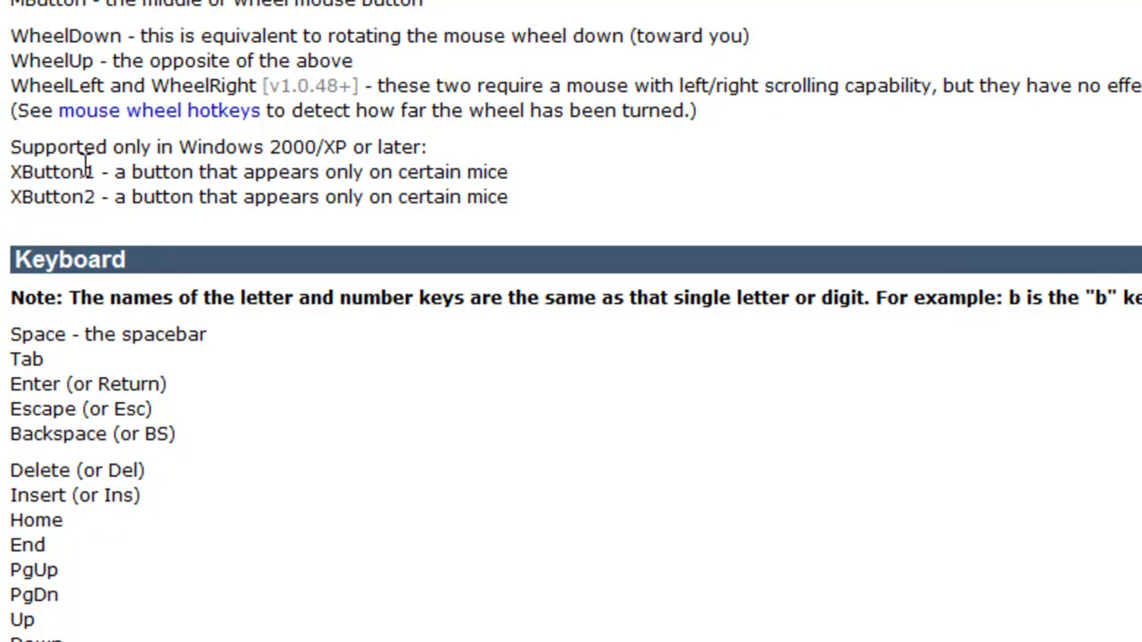
left_click_drag(95, 171, 11, 165)
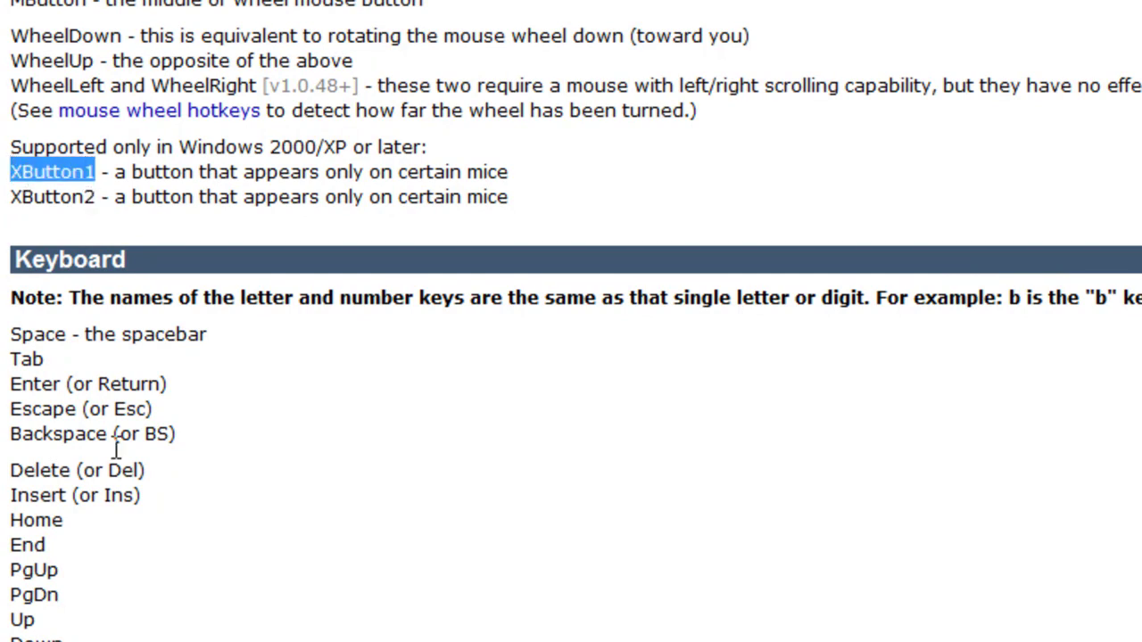
scroll(142, 392, "down", 3)
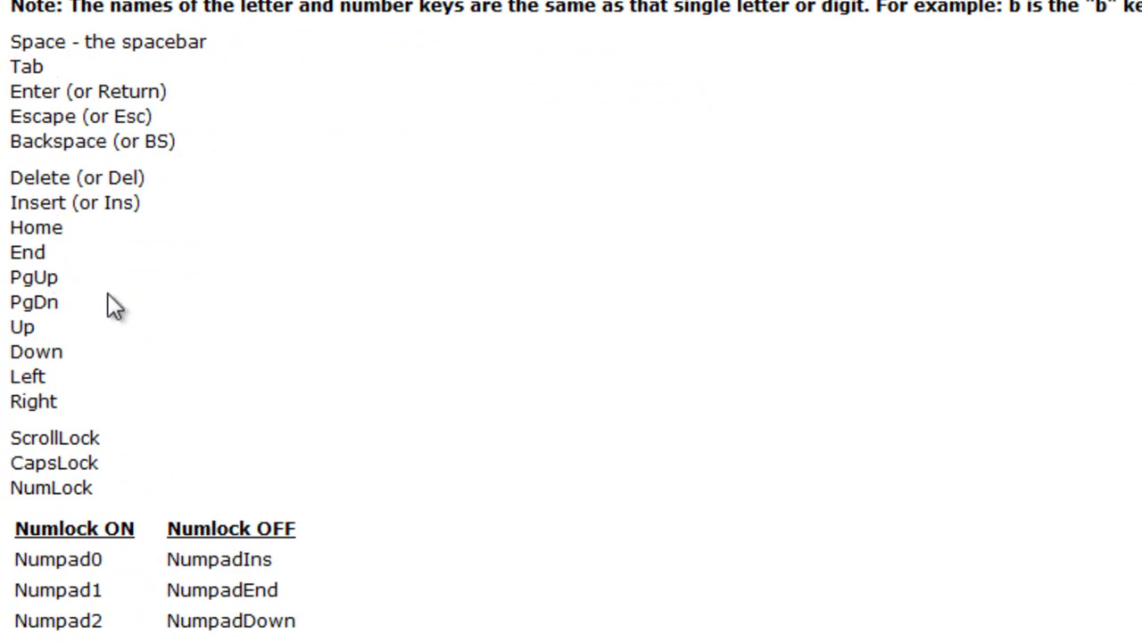
scroll(109, 313, "down", 6)
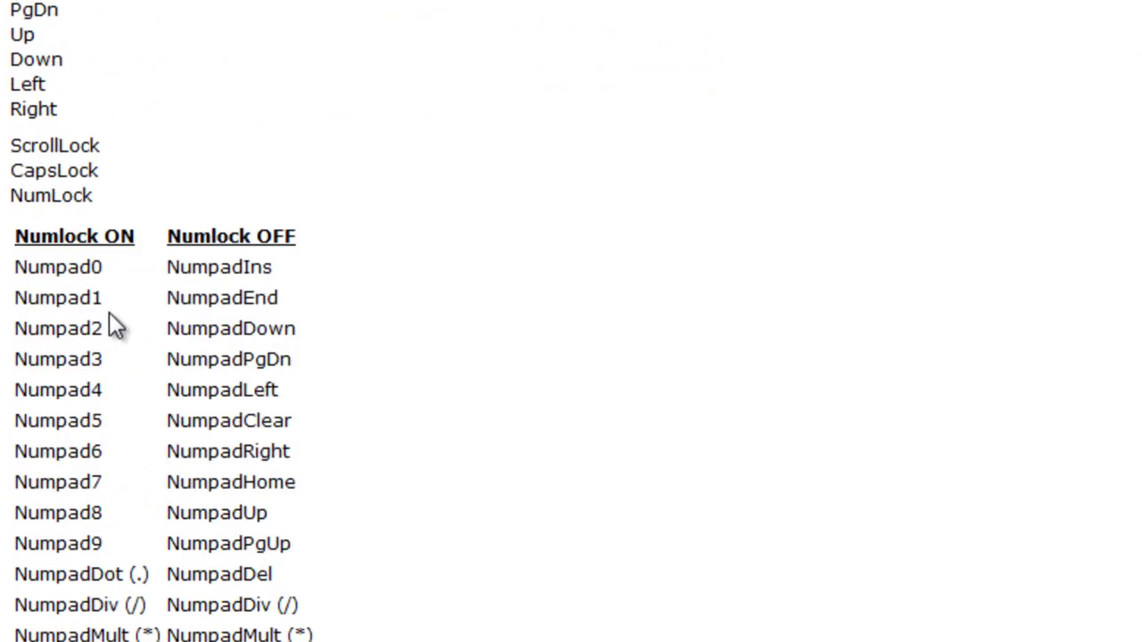
scroll(109, 313, "up", 6)
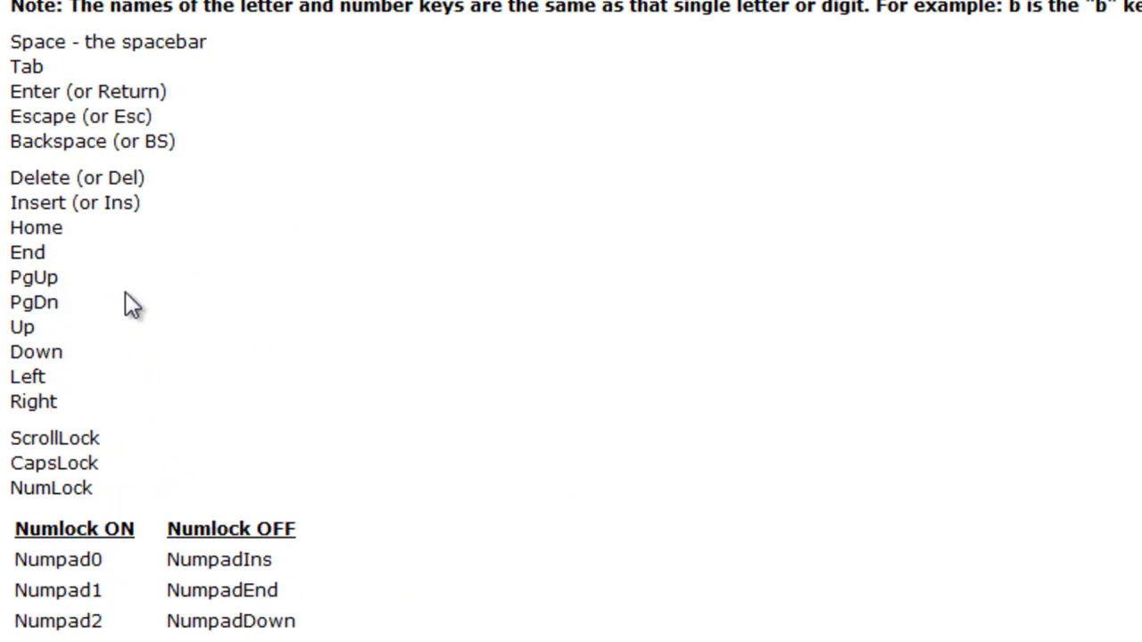
scroll(133, 285, "up", 3)
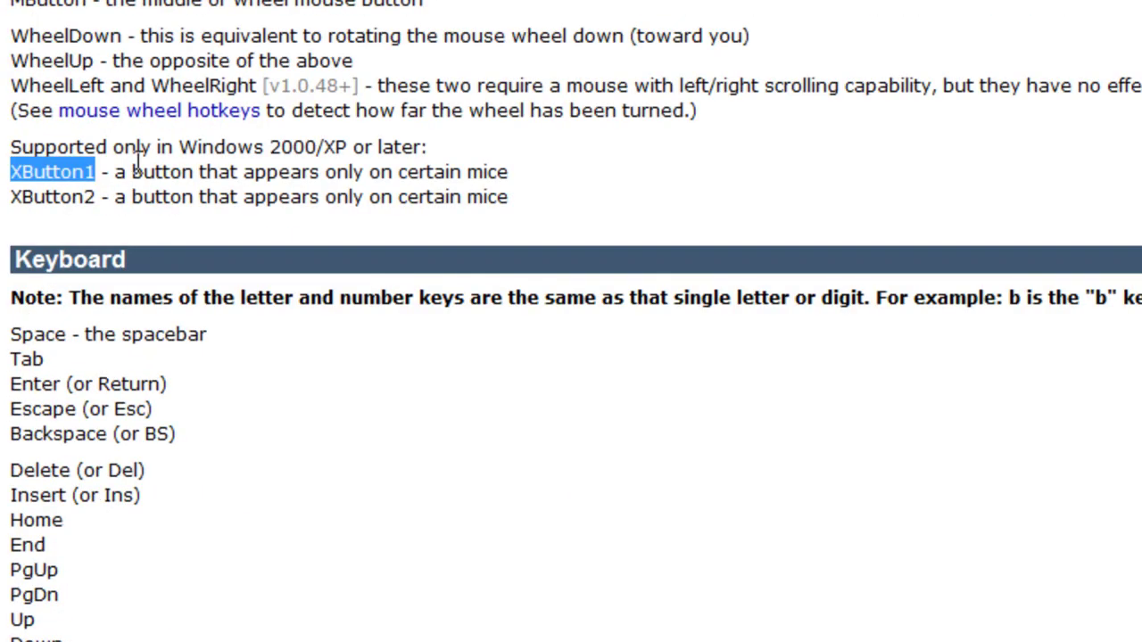
scroll(98, 240, "down", 5)
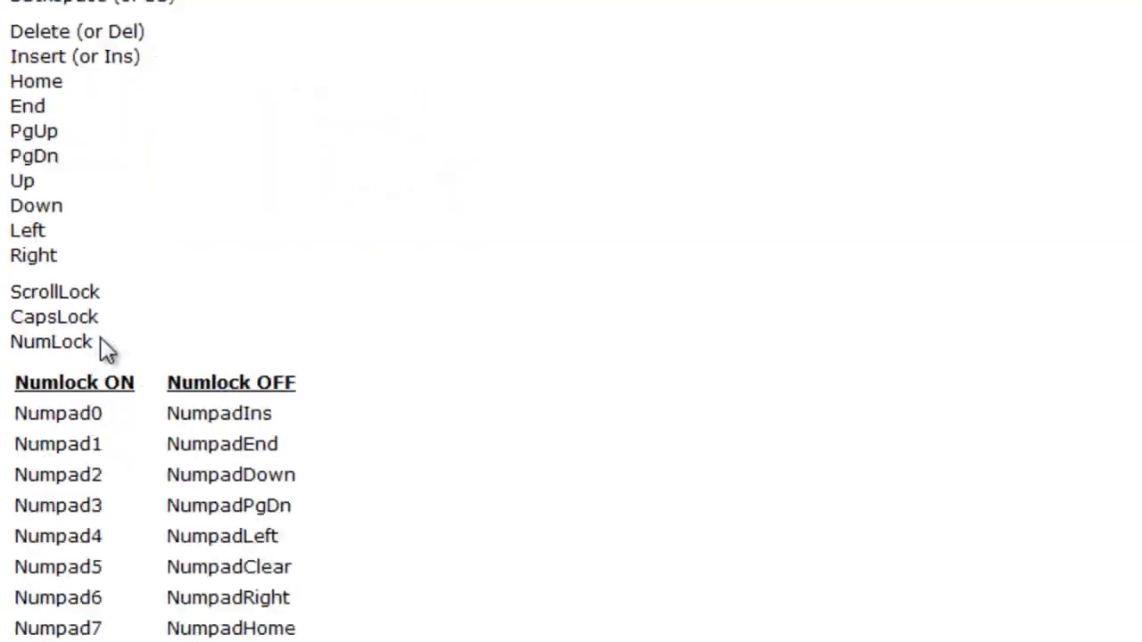
scroll(102, 297, "up", 3)
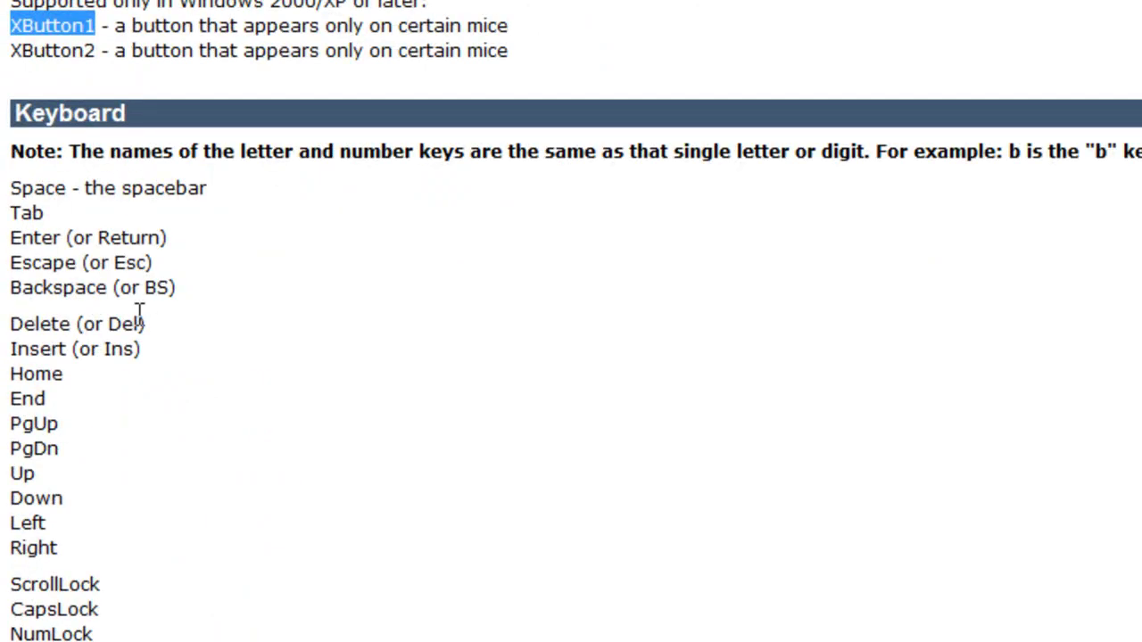
left_click_drag(94, 25, 12, 25)
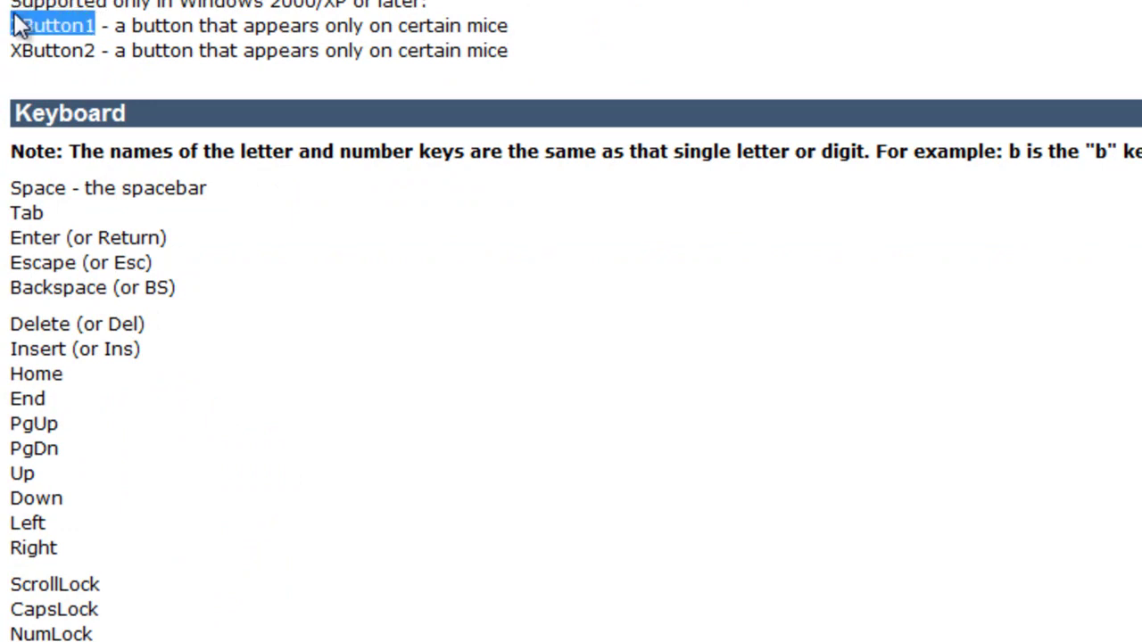